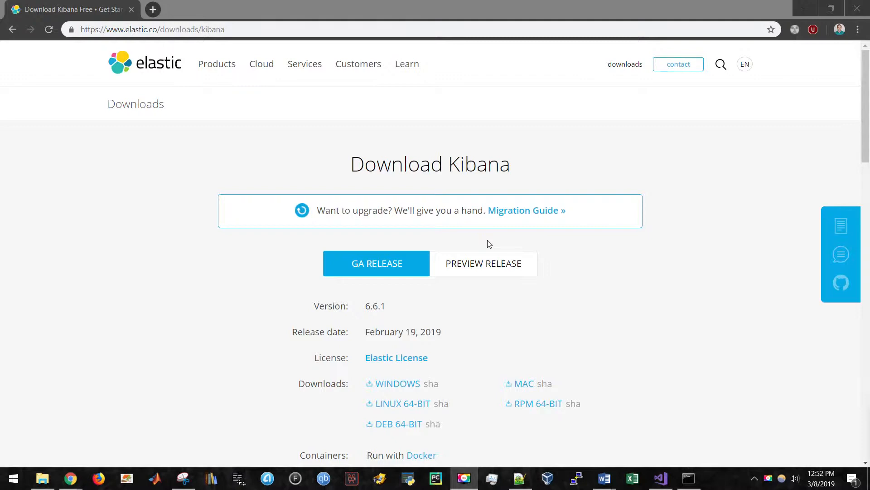
Step: Shrink the browser window showing the Kibana 6.6.1 download page and start Elasticsearch from its desktop shortcut
left_click_drag(447, 308, 356, 305)
left_click(360, 305)
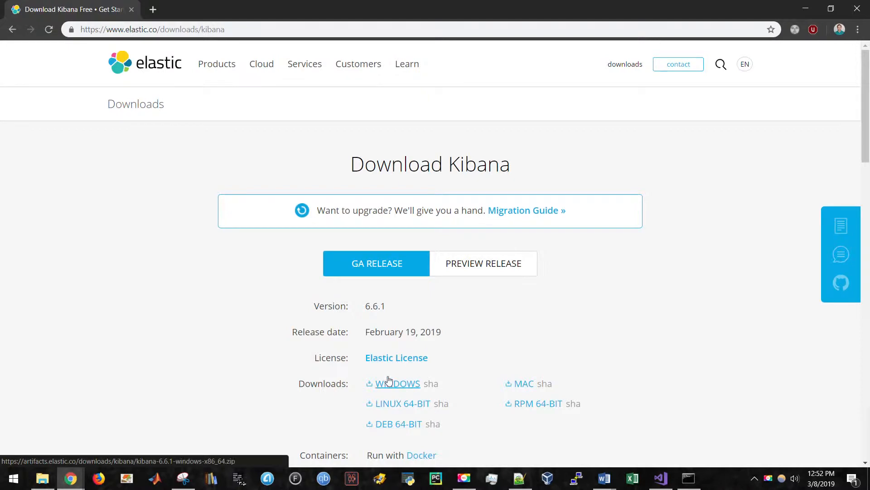
left_click_drag(474, 9, 491, 14)
double_click(107, 73)
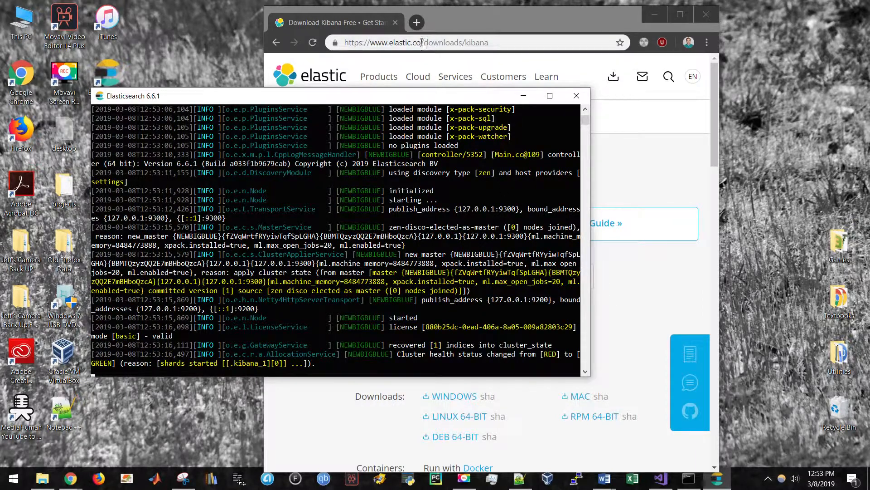
Step: Open localhost:9200 in a new browser tab and inspect the Elasticsearch JSON response
left_click(417, 22)
type("localhost:9200")
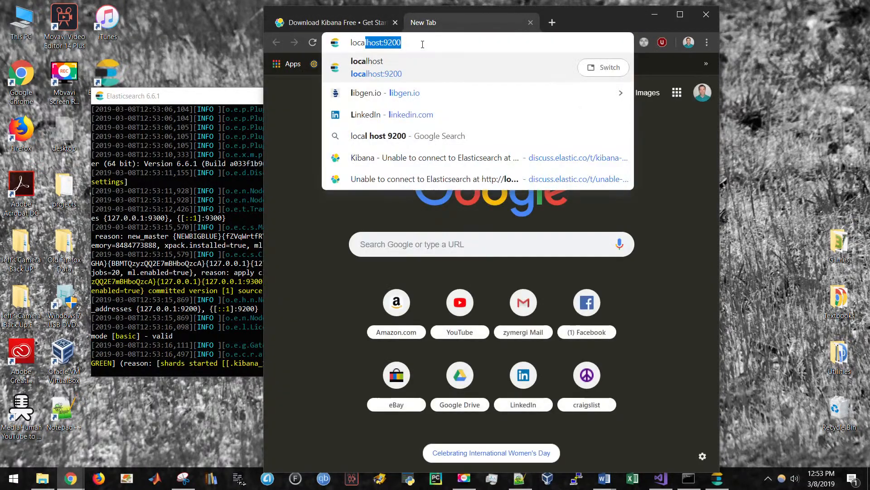
key("Return")
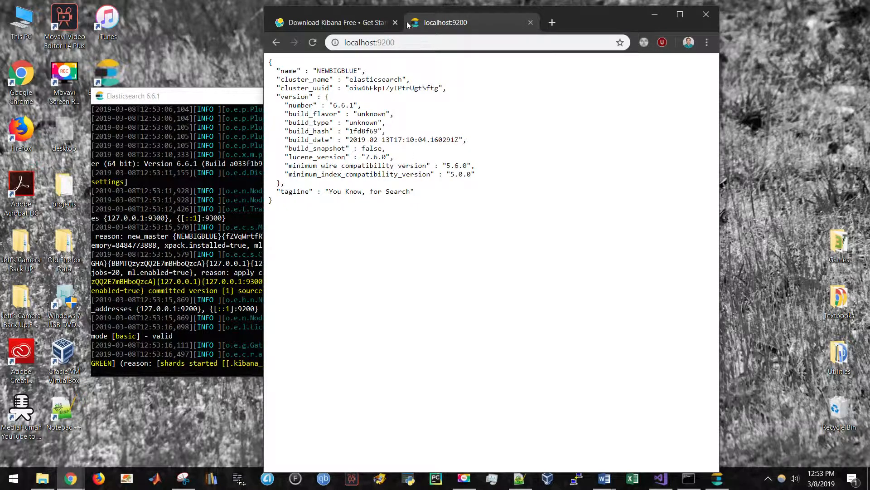
left_click_drag(392, 238, 270, 62)
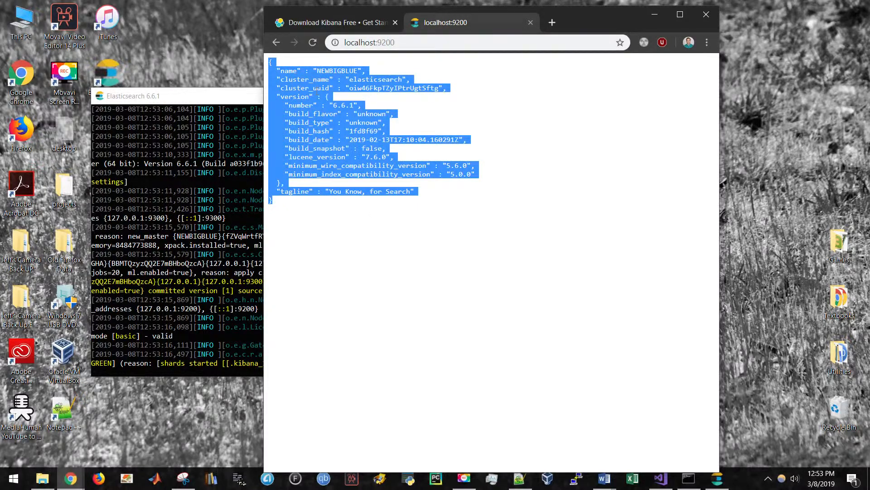
left_click(318, 92)
Step: Minimize the Elasticsearch console window and return to the localhost:9200 page
left_click(231, 96)
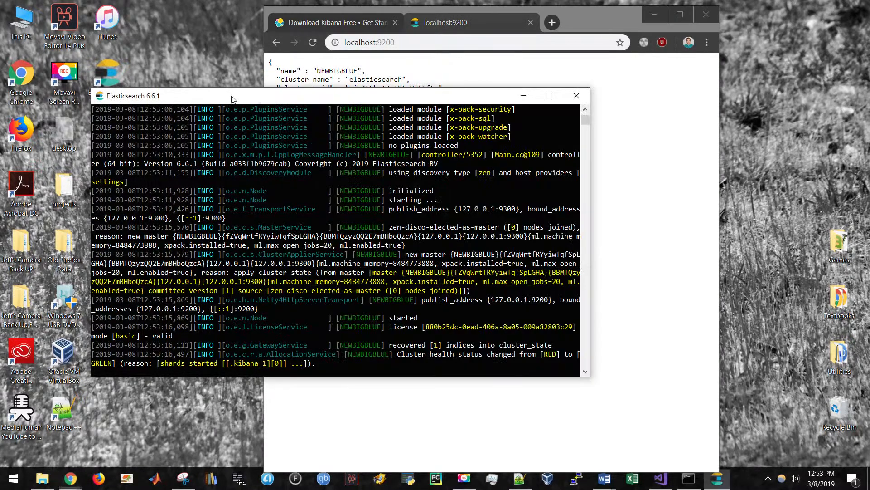
left_click(522, 97)
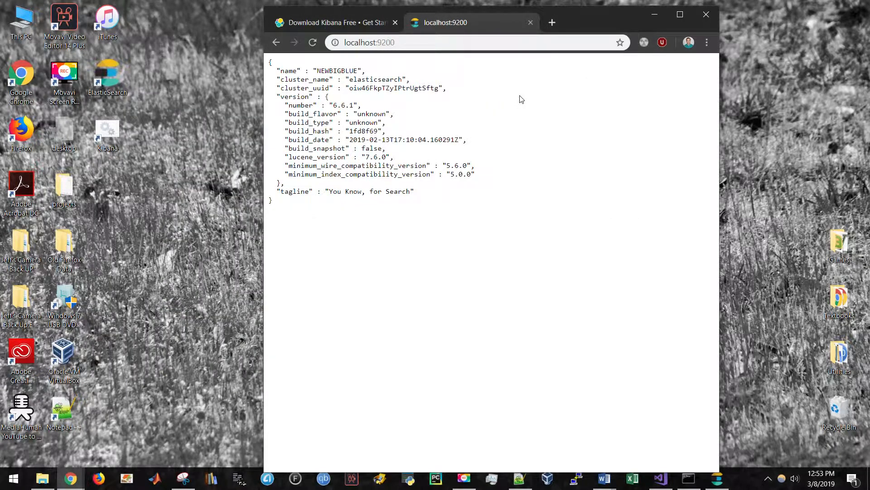
left_click(108, 77)
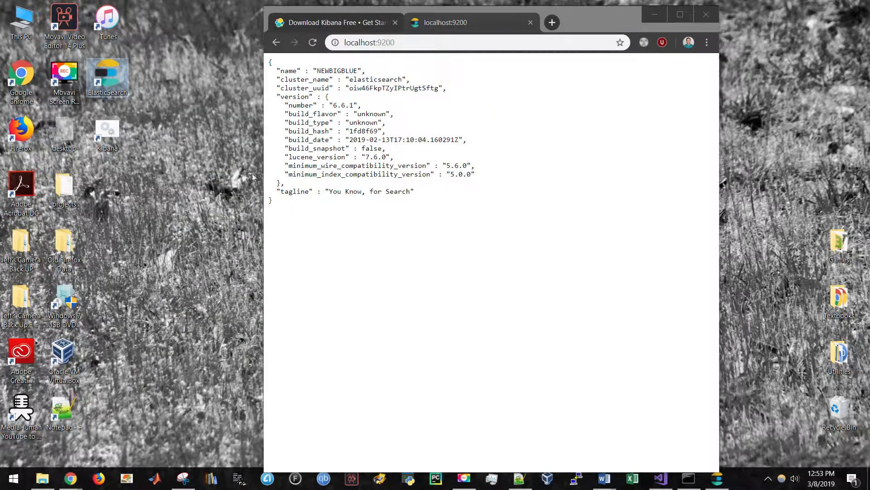
left_click(351, 220)
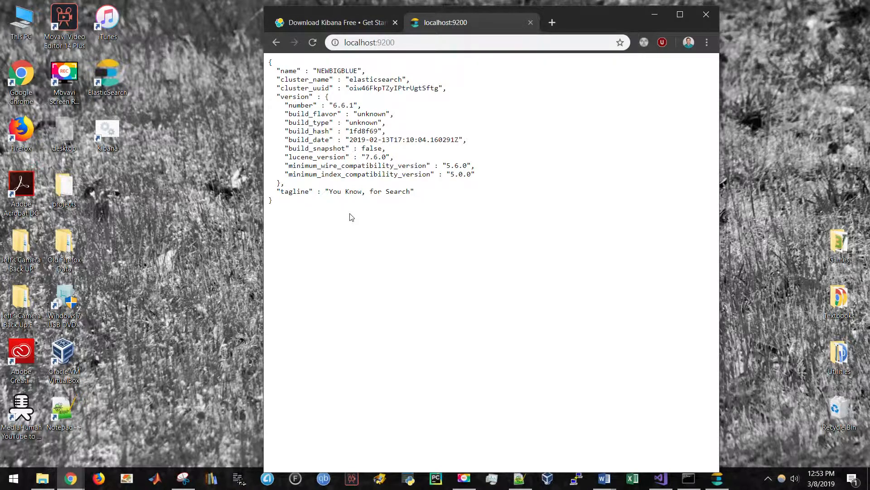
Step: Start downloading the Windows package of Kibana from the Elastic downloads page and cancel that download
left_click_drag(352, 214, 349, 138)
left_click(343, 90)
left_click(339, 23)
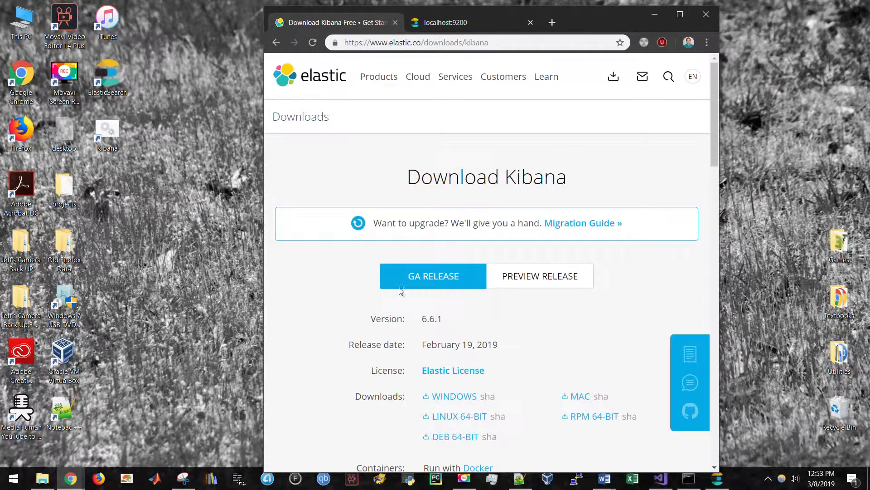
left_click(459, 396)
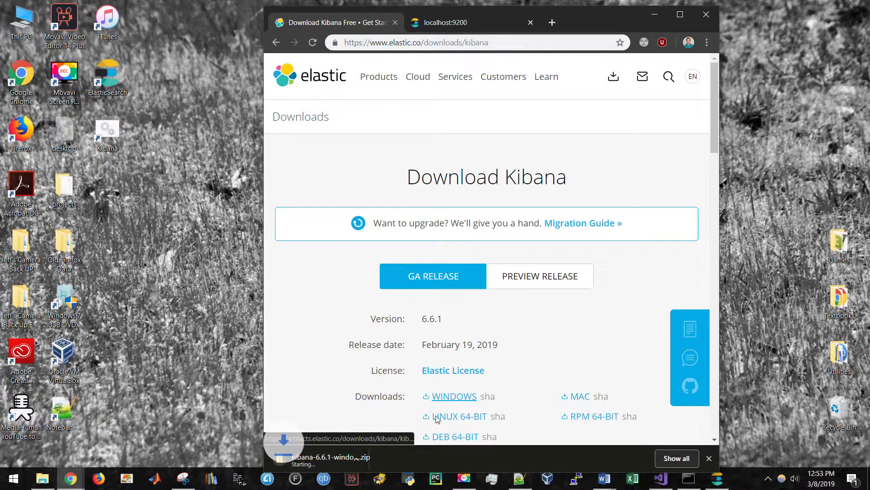
left_click(385, 461)
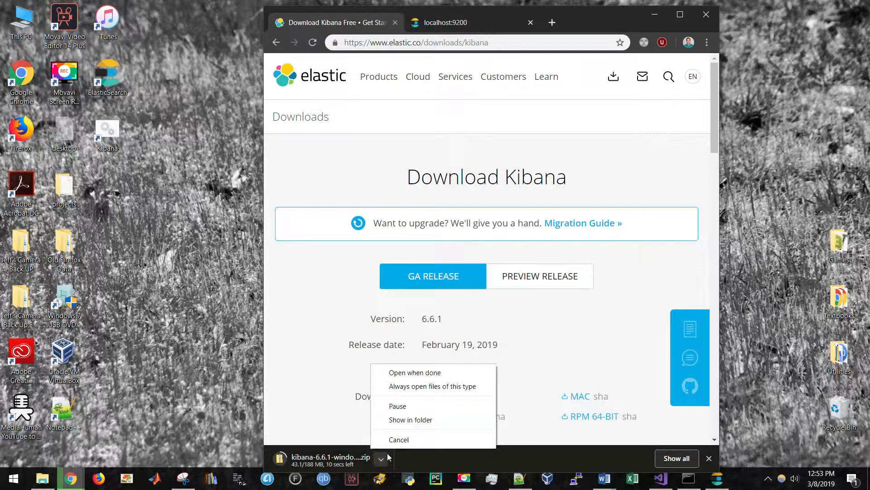
left_click(394, 440)
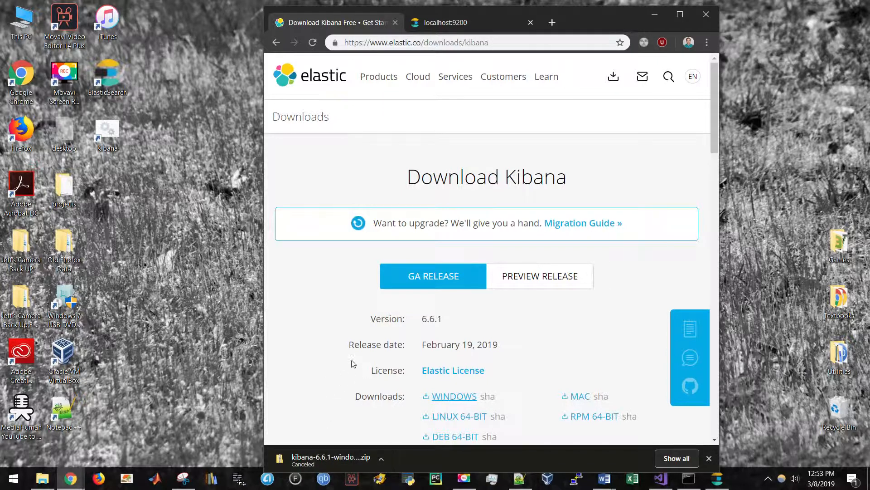
Step: Examine the Target and Start in paths in the Kibana desktop shortcut's properties, and close them without changes
left_click(112, 138)
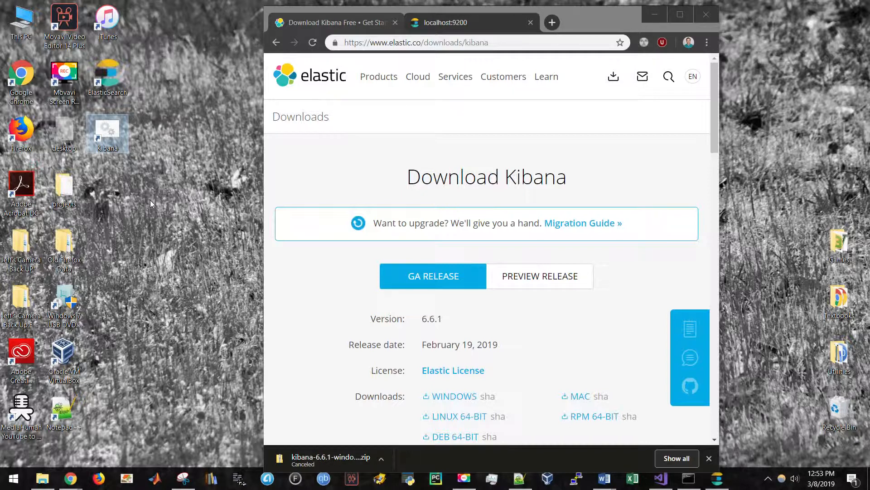
right_click(115, 143)
left_click(179, 425)
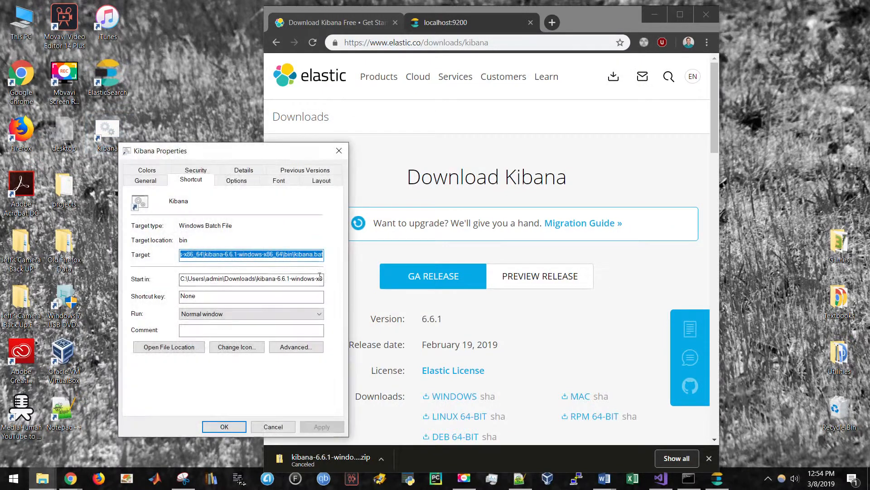
left_click(215, 256)
left_click_drag(183, 279, 340, 263)
left_click(322, 279)
left_click(315, 279)
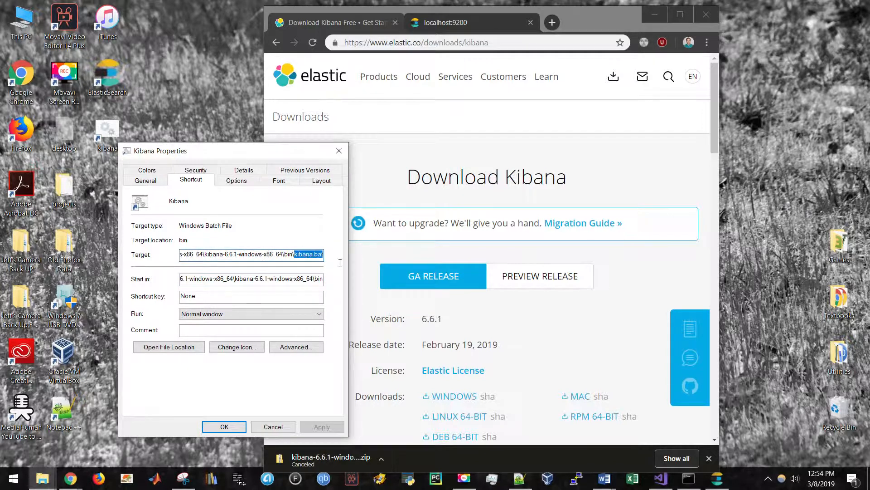
left_click(275, 426)
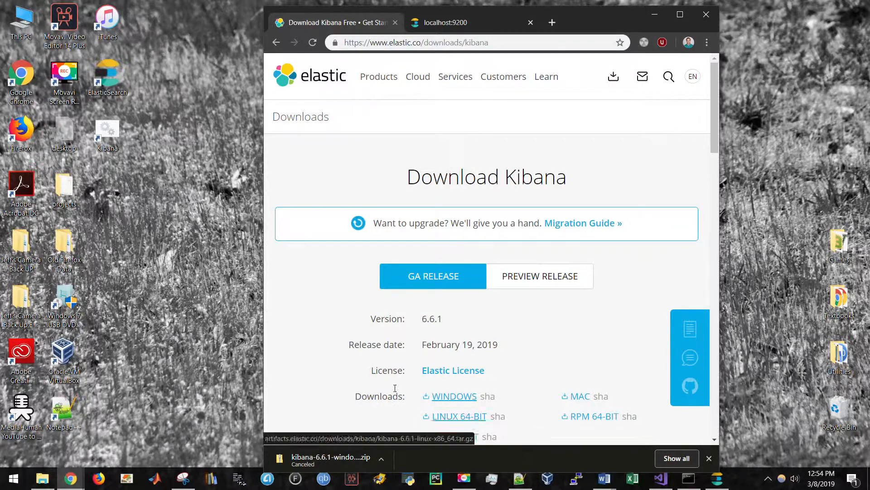
Step: Launch Kibana from its desktop shortcut, allowing the unverified batch file to run, and briefly check the Elasticsearch console log
double_click(112, 133)
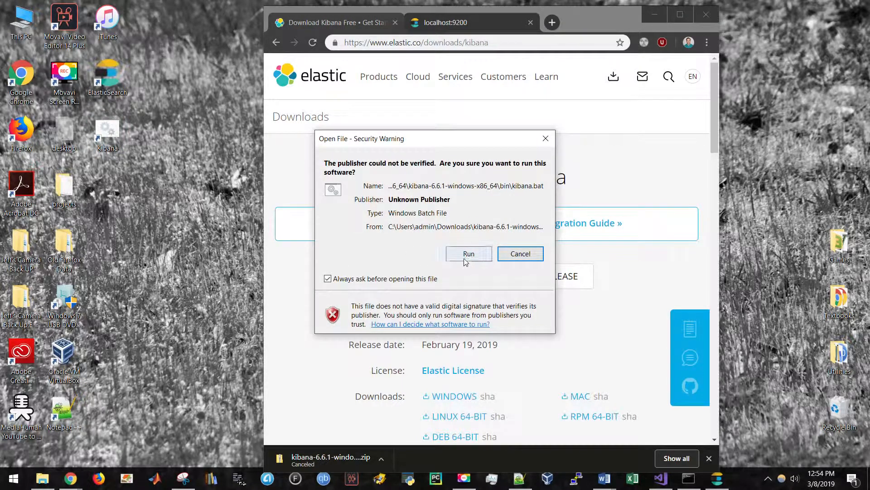
left_click(467, 255)
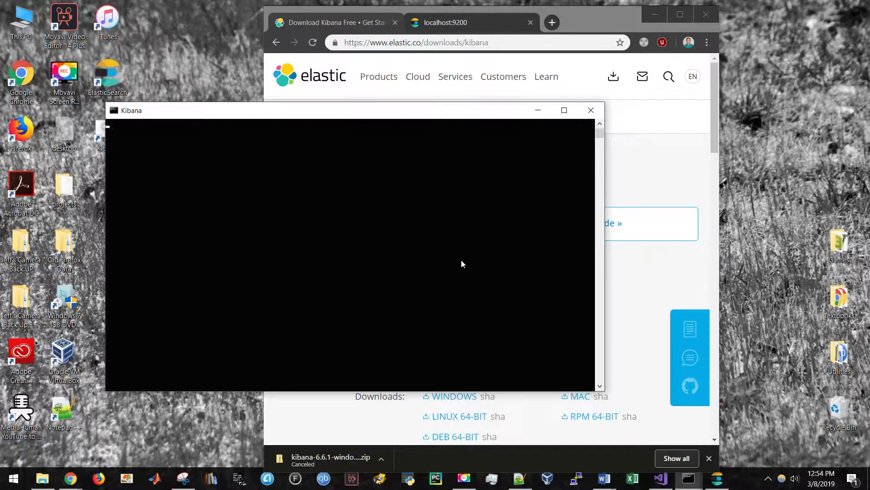
left_click(717, 478)
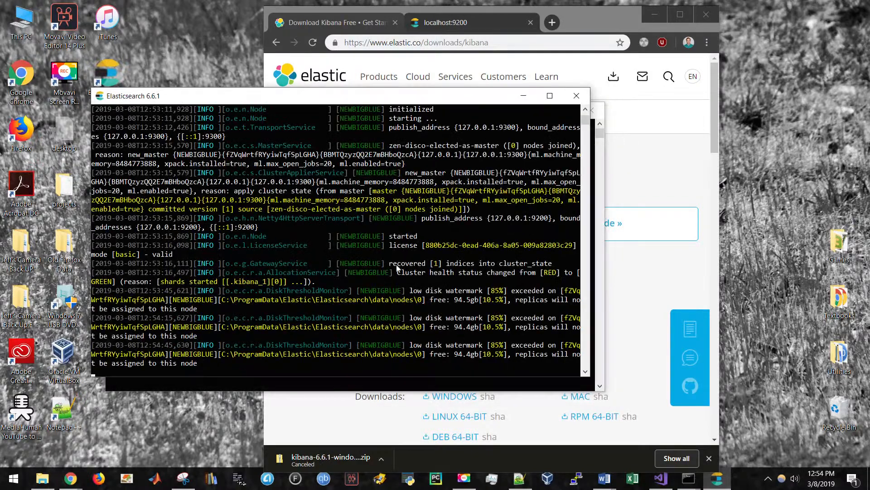
left_click_drag(249, 100, 244, 54)
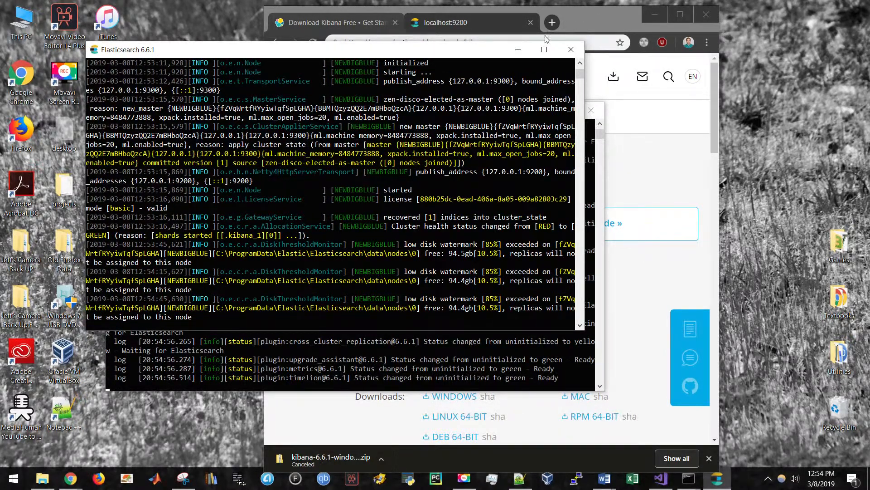
left_click(521, 50)
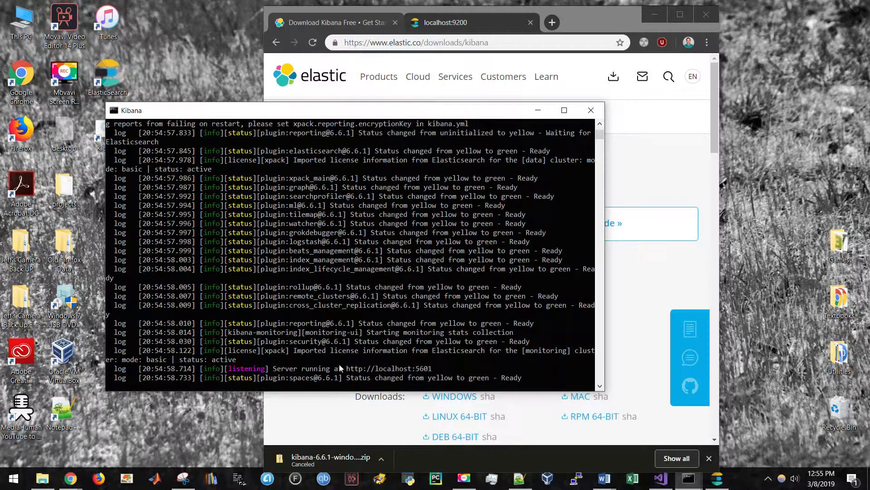
left_click_drag(347, 368, 431, 372)
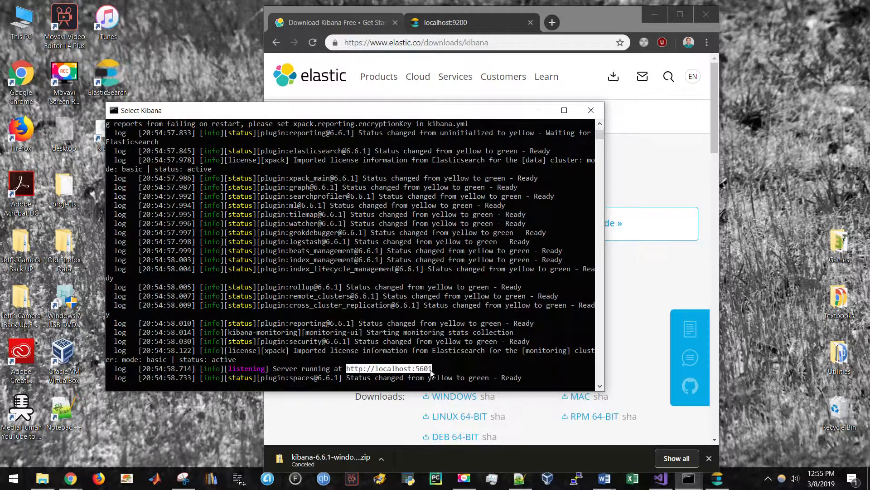
right_click(431, 372)
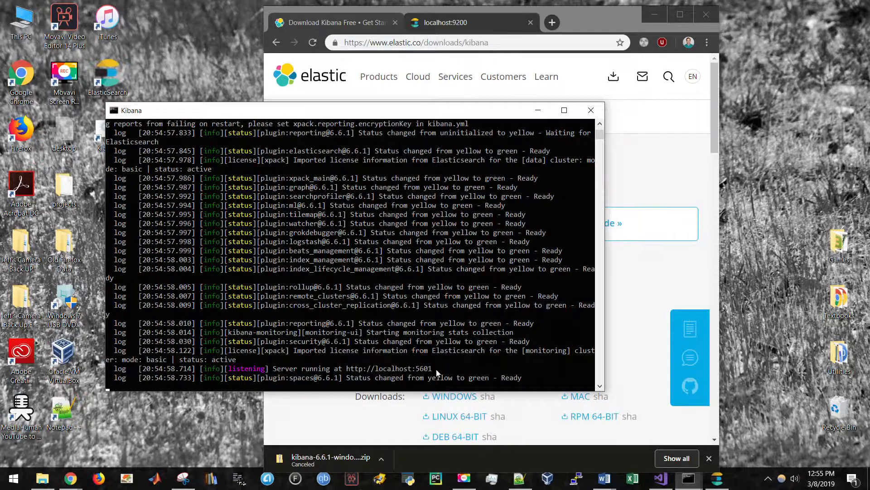
left_click(494, 22)
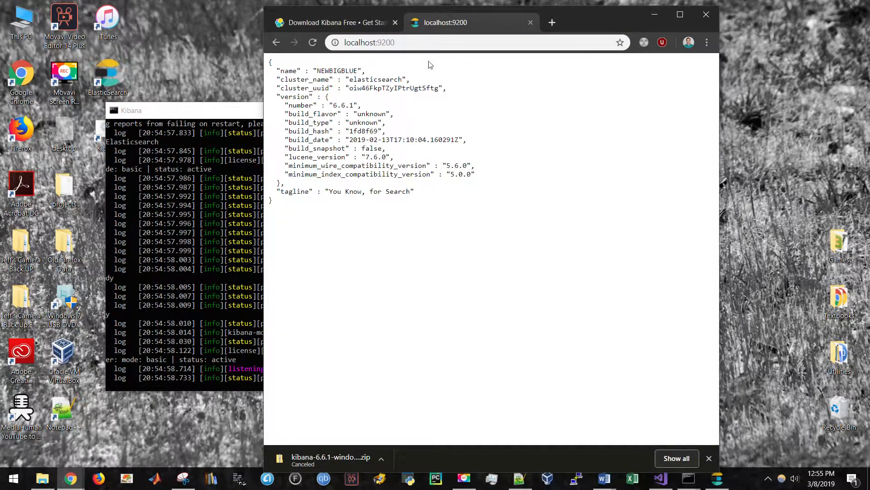
left_click(399, 44)
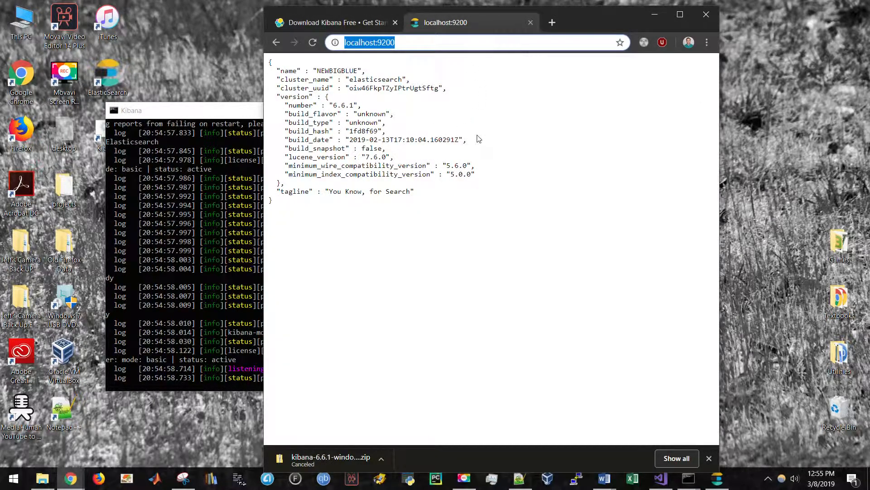
left_click(552, 22)
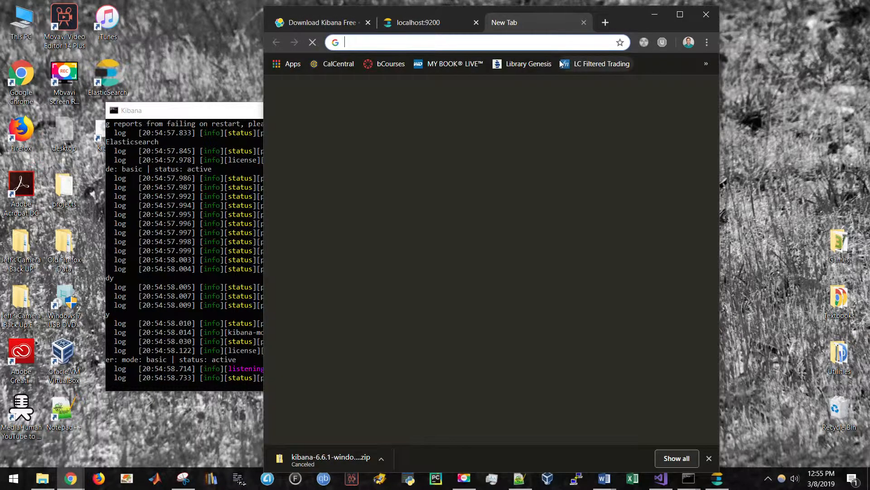
type("http://localhost:5601")
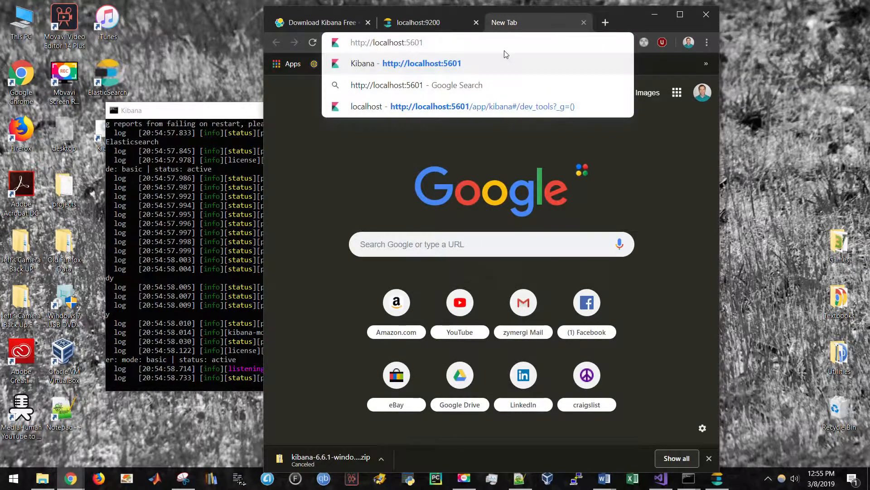
key("Return")
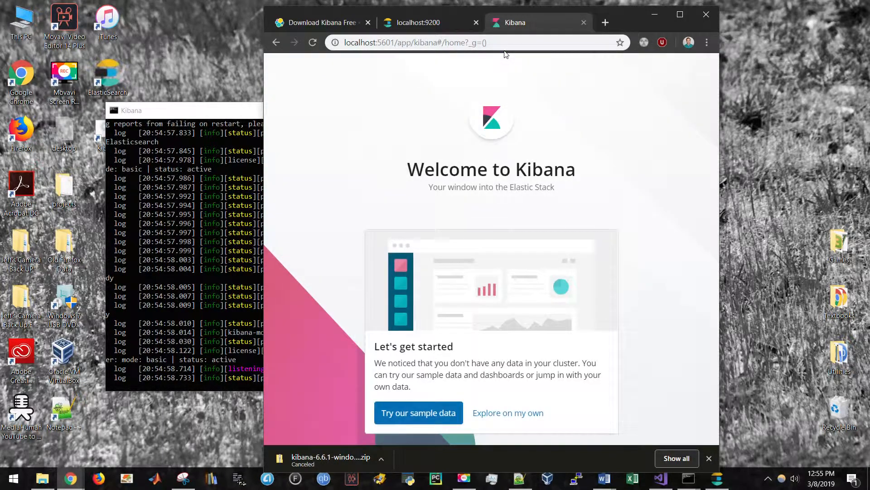
Step: Choose to explore Kibana without the sample data and open the Dev Tools console
left_click(509, 413)
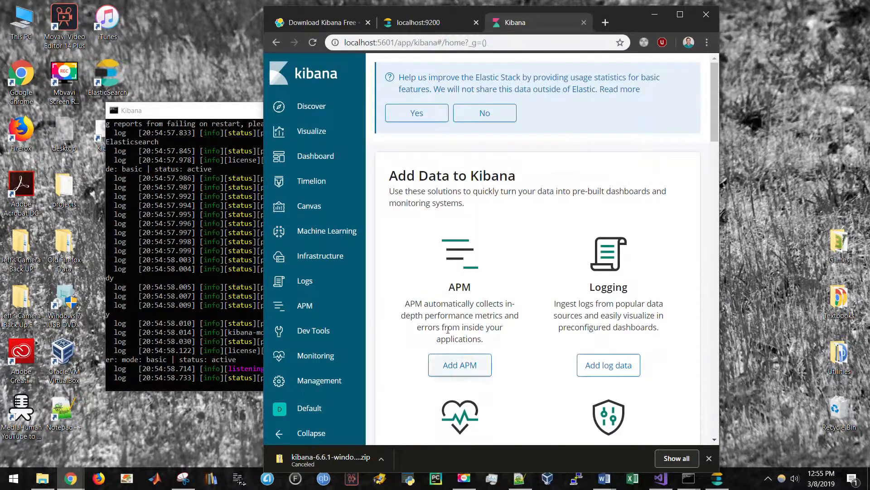
scroll(343, 293, "down", 5)
left_click(346, 328)
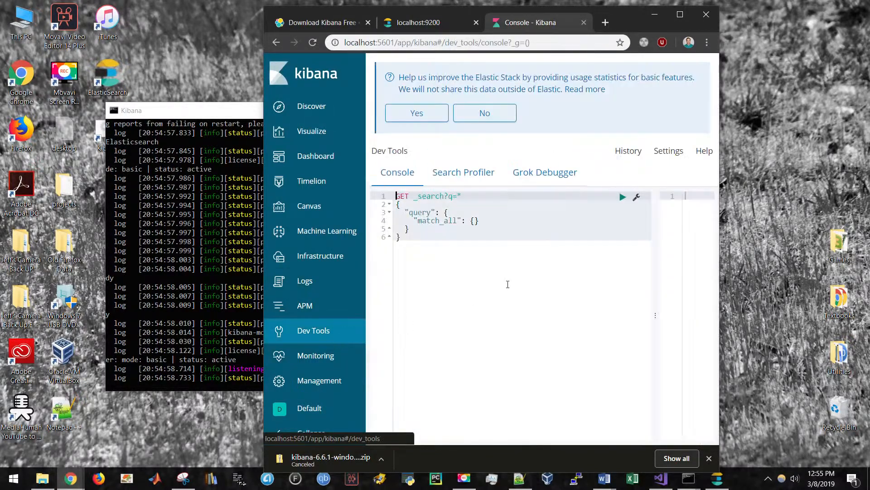
Step: Maximize the browser window, run the default GET _search?q=* match_all query in the console, and review its whole response
left_click_drag(403, 242, 372, 174)
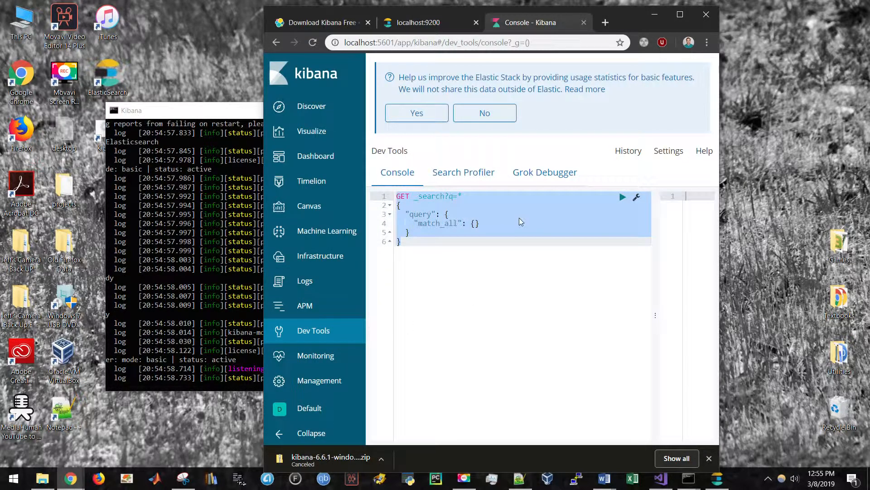
double_click(622, 19)
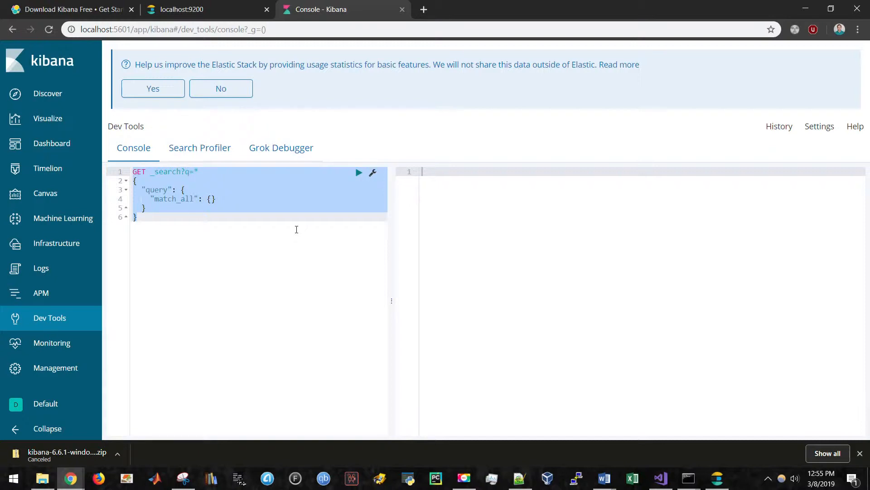
left_click(359, 173)
left_click(489, 325)
scroll(497, 323, "down", 3)
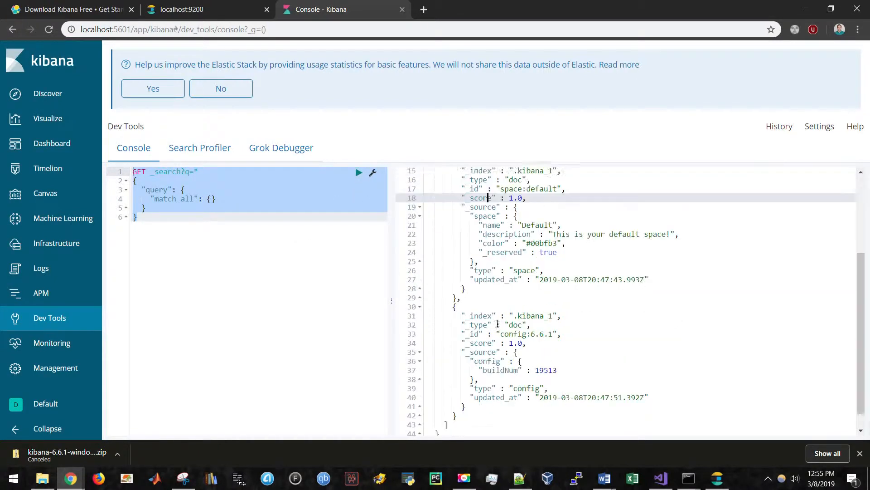
scroll(497, 323, "down", 1)
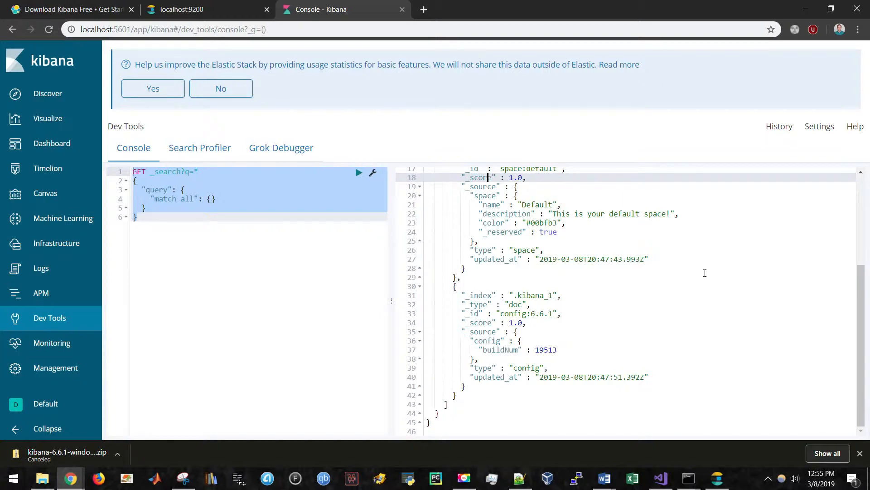
Step: Shrink the browser from full screen to reveal the Kibana console window, and shut down the Kibana server by closing that console
scroll(588, 246, "up", 5)
mouse_move(441, 6)
left_mouse_down()
mouse_move(528, 77)
mouse_move(675, 36)
mouse_move(609, 3)
mouse_move(426, 0)
left_mouse_up()
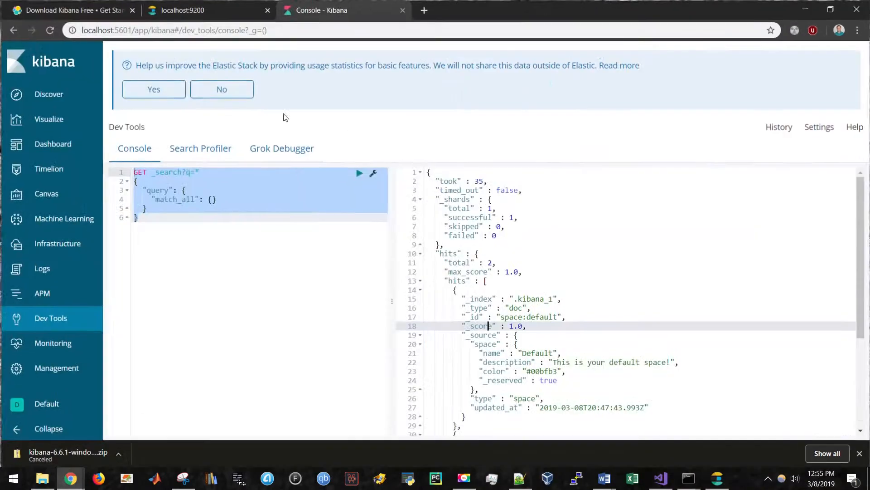
left_click_drag(518, 3, 608, 54)
left_click(265, 178)
left_click(328, 269)
key("Escape")
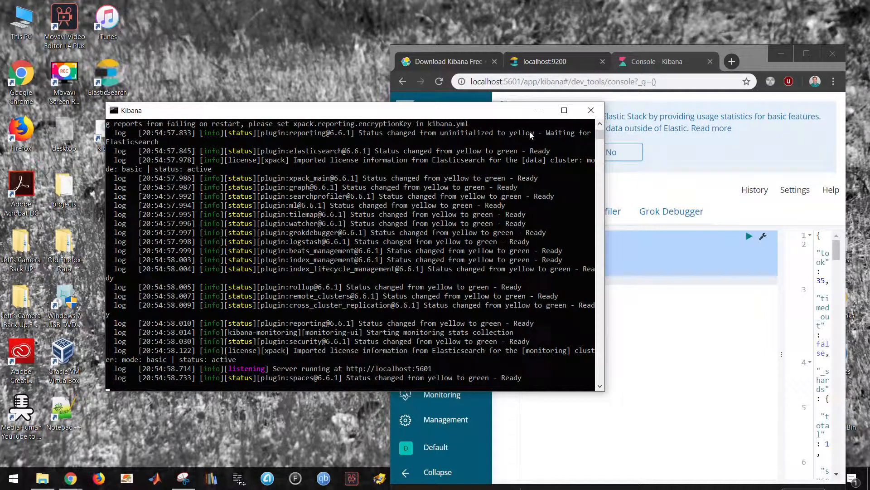
left_click(590, 111)
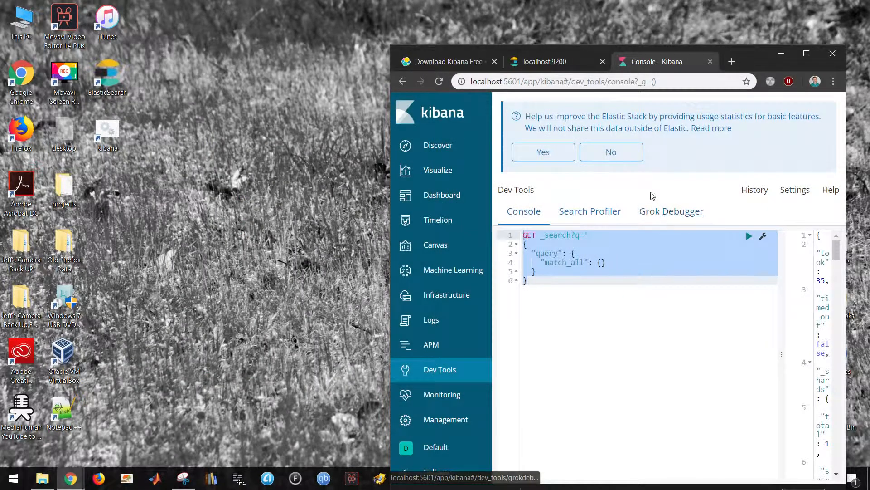
Step: Reload the Kibana Dev Tools page to check whether the server still responds, and close its browser tab
key("F5")
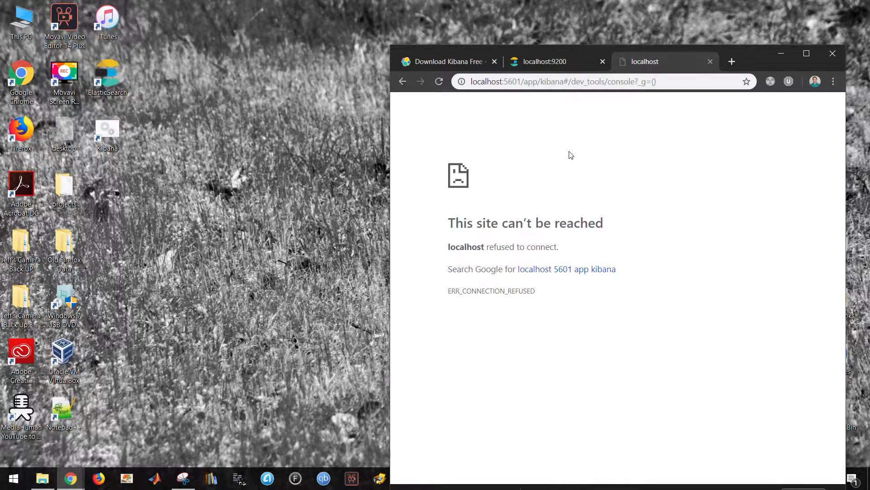
key("ctrl+w")
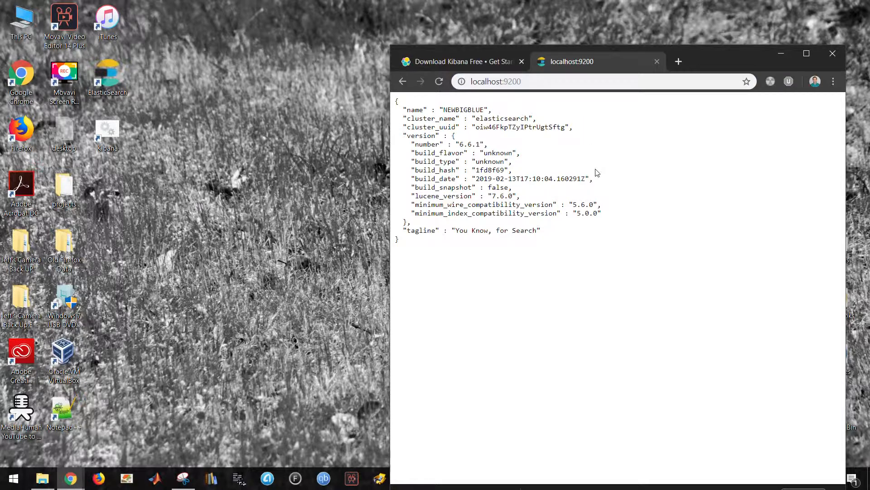
left_click(107, 133)
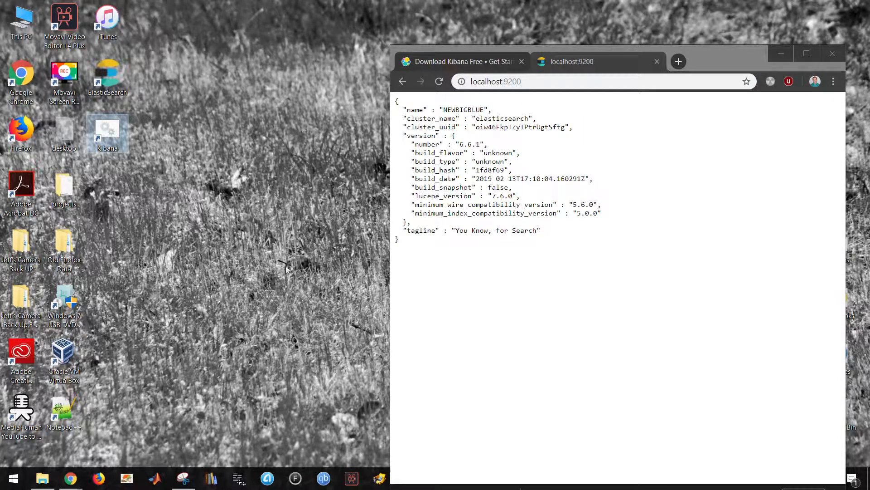
Step: Stop Elasticsearch 6.6.1 from its console window and reload localhost:9200 in the browser to check whether it still responds
left_click_drag(704, 60, 525, 16)
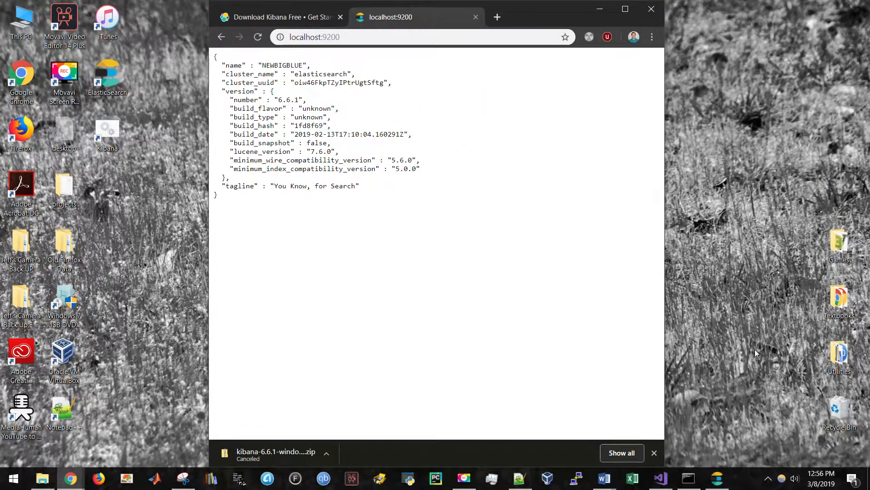
left_click(717, 478)
left_click(356, 254)
key("ctrl+c")
left_click(569, 51)
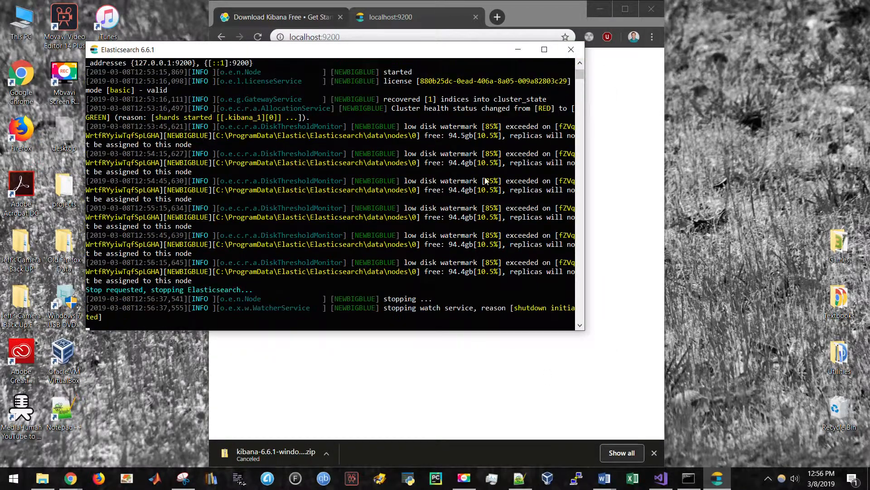
key("F5")
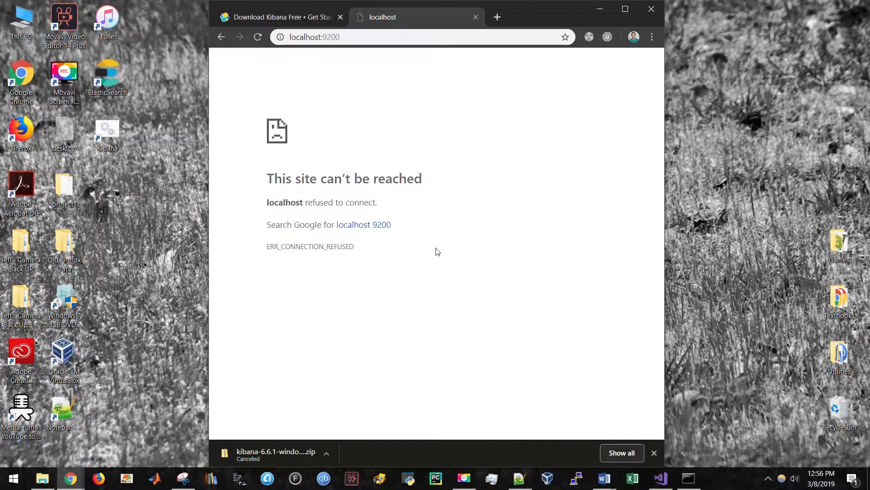
key("F5")
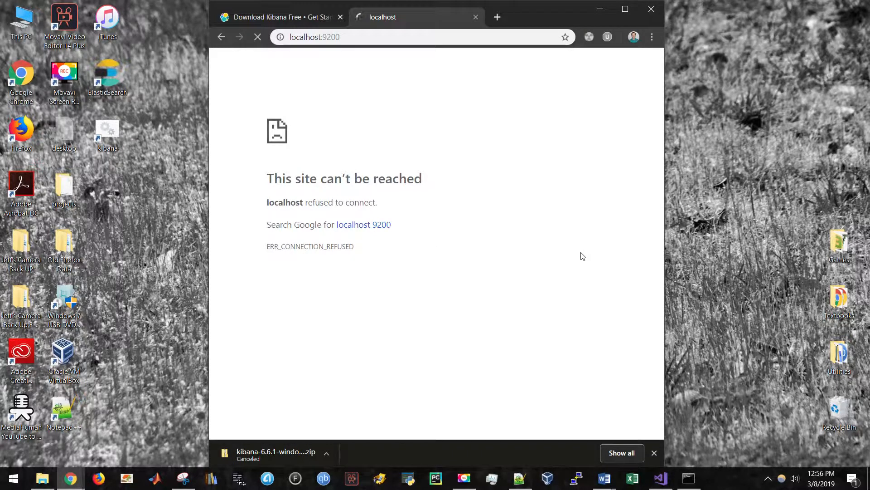